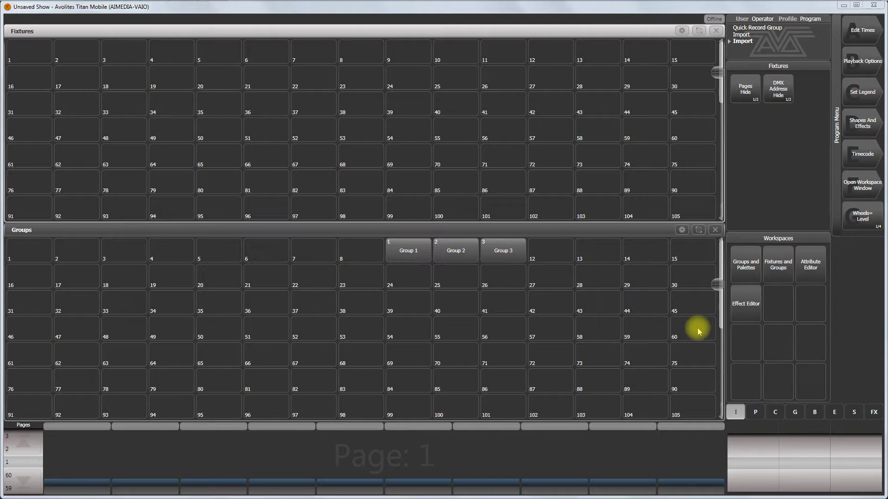
# Step: Switch back to the Avolites Titan Mobile window
pyautogui.hotkey('alt', 'Tab')
pyautogui.hotkey('alt', 'Tab')
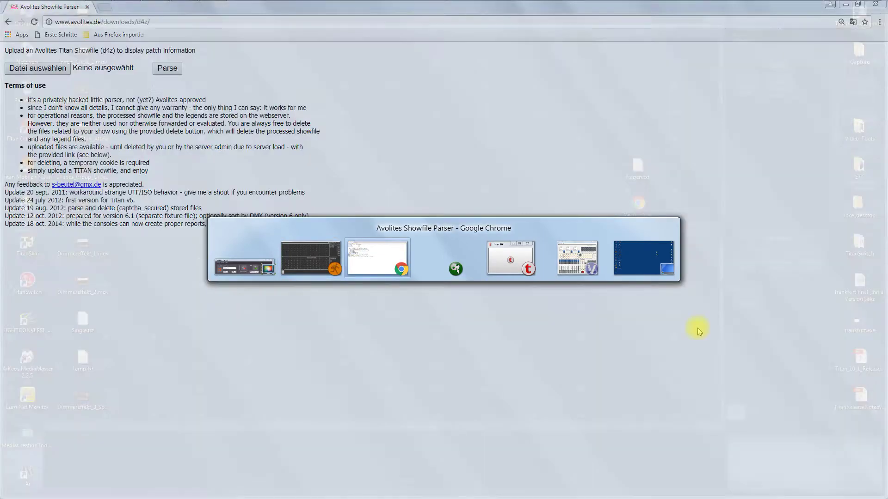
pyautogui.hotkey('alt', 'Tab')
pyautogui.press('Escape')
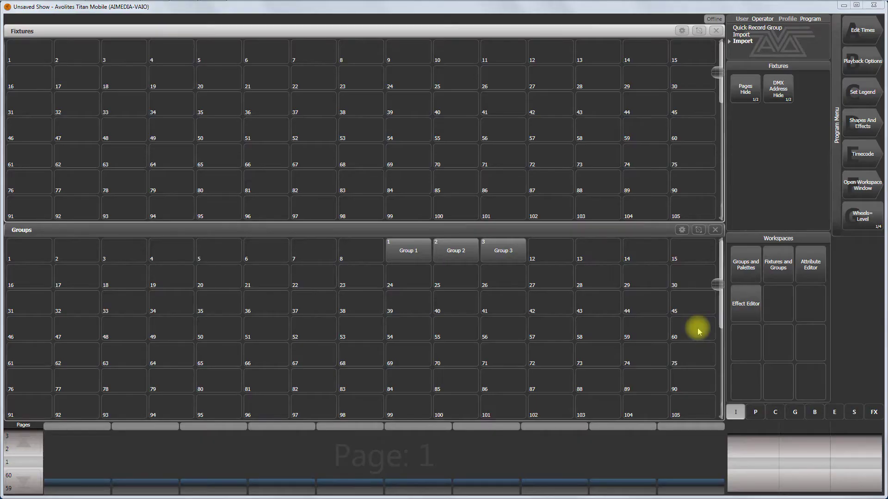
# Step: Start a new empty show, check version 10.1 in the System menu, and return to Program
pyautogui.hotkey('ctrl', 'd')
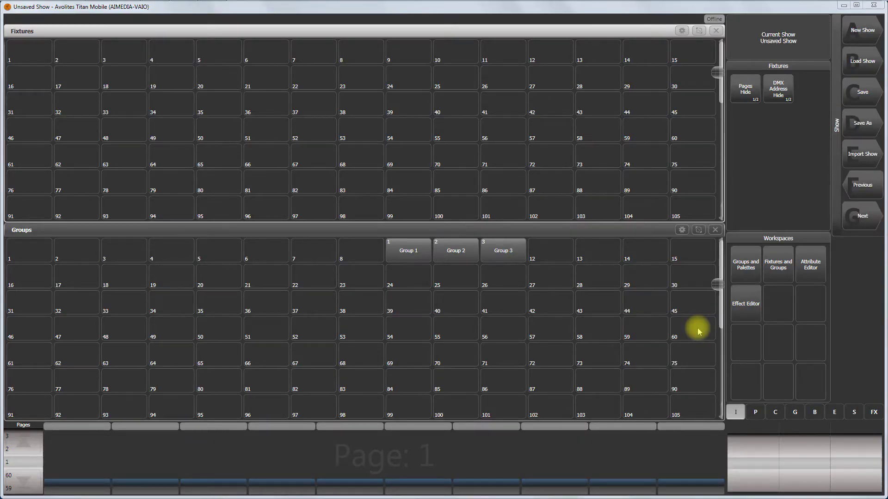
pyautogui.press('F1')
pyautogui.press('F1')
pyautogui.press('F1')
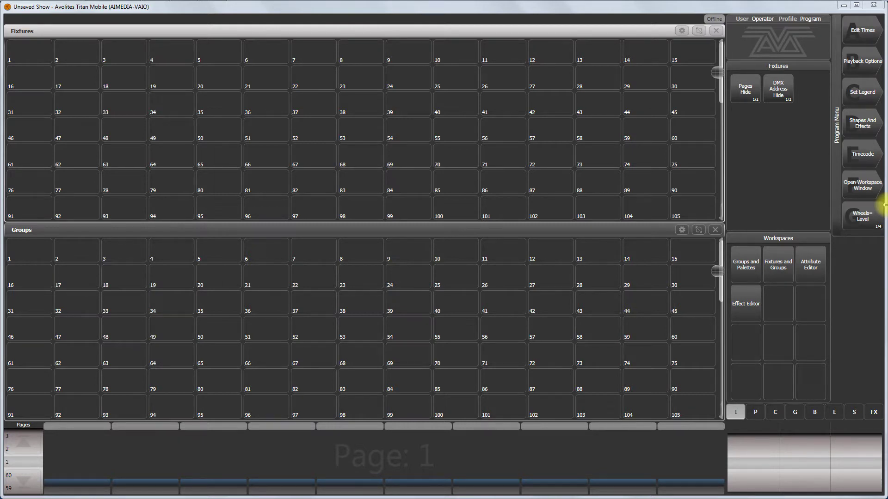
pyautogui.press('F12')
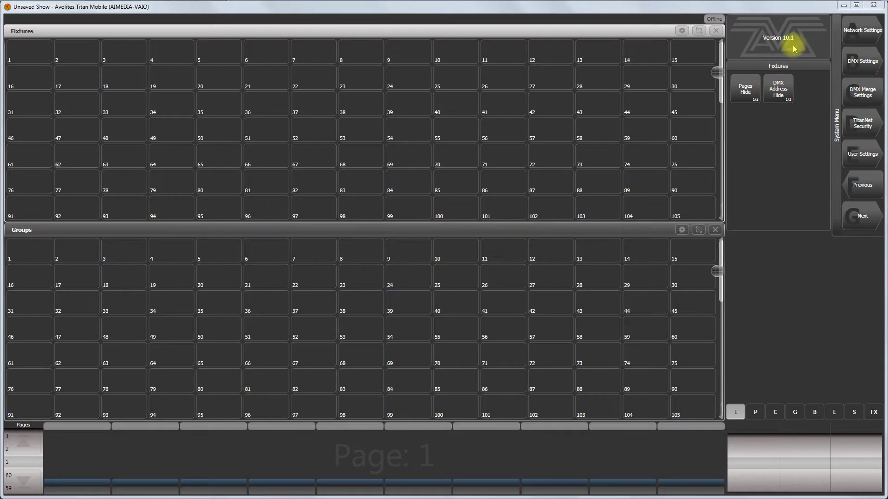
pyautogui.press('Escape')
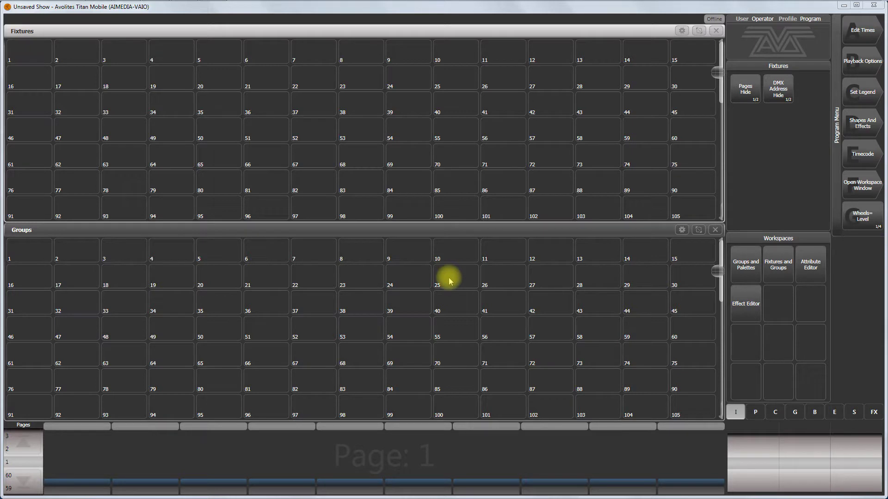
# Step: Quick-record Groups 1 to 5 into five consecutive free group cells
pyautogui.click(323, 245)
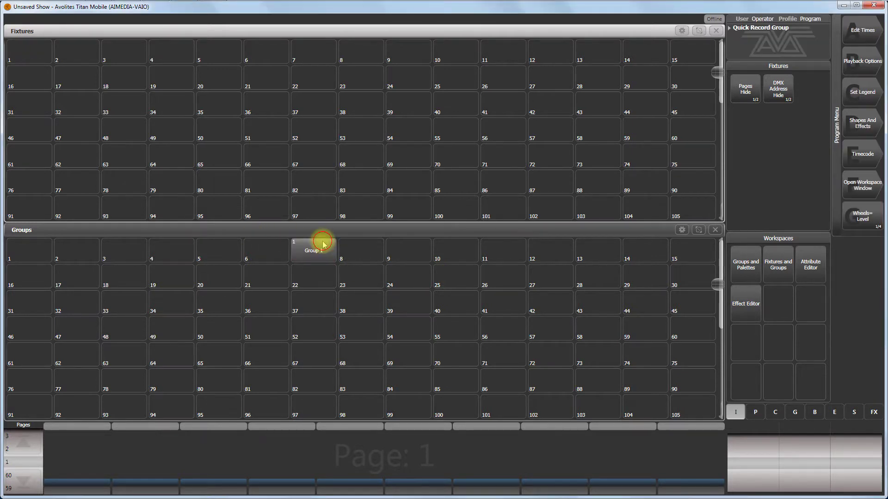
pyautogui.click(368, 250)
pyautogui.click(406, 252)
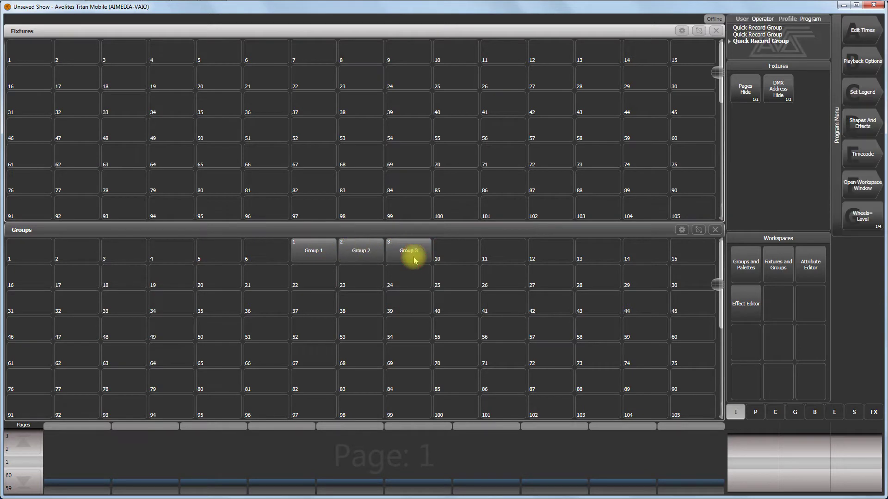
pyautogui.click(464, 252)
pyautogui.click(513, 252)
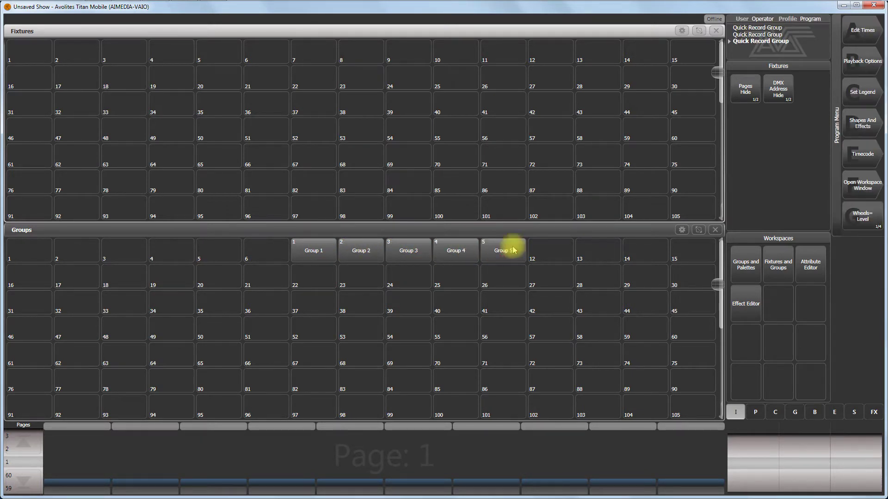
# Step: Give Group 1 a hand-drawn white '1.' picture legend
pyautogui.click(866, 97)
pyautogui.click(595, 172)
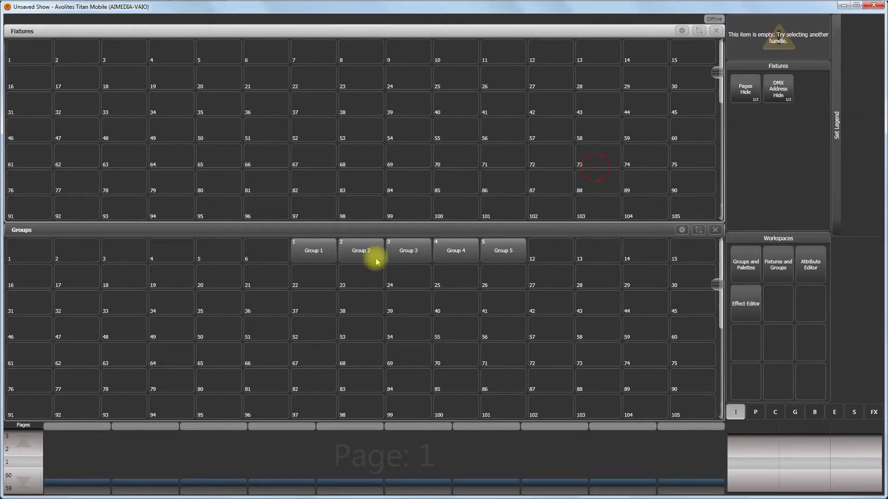
pyautogui.click(311, 248)
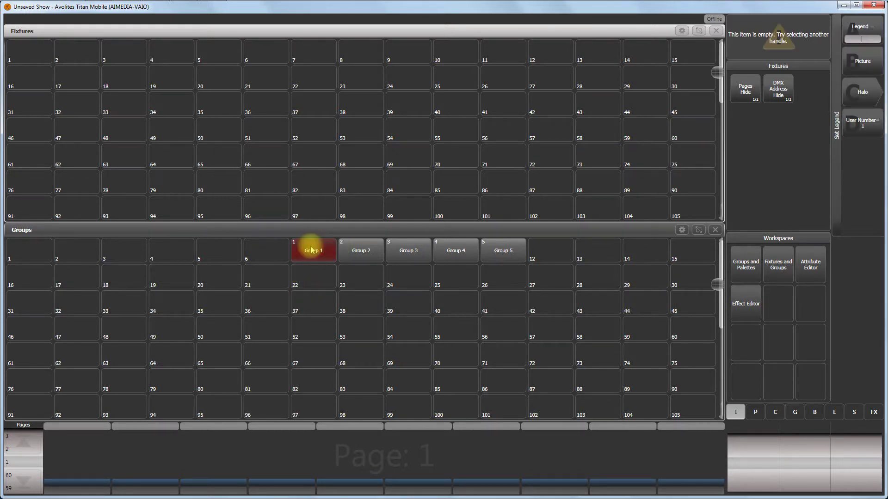
pyautogui.click(863, 62)
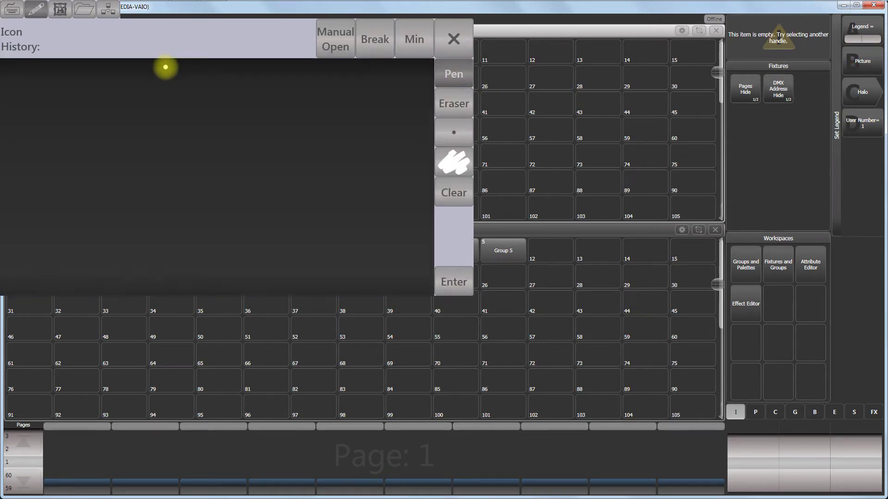
pyautogui.moveTo(145, 161); pyautogui.dragTo(198, 112)
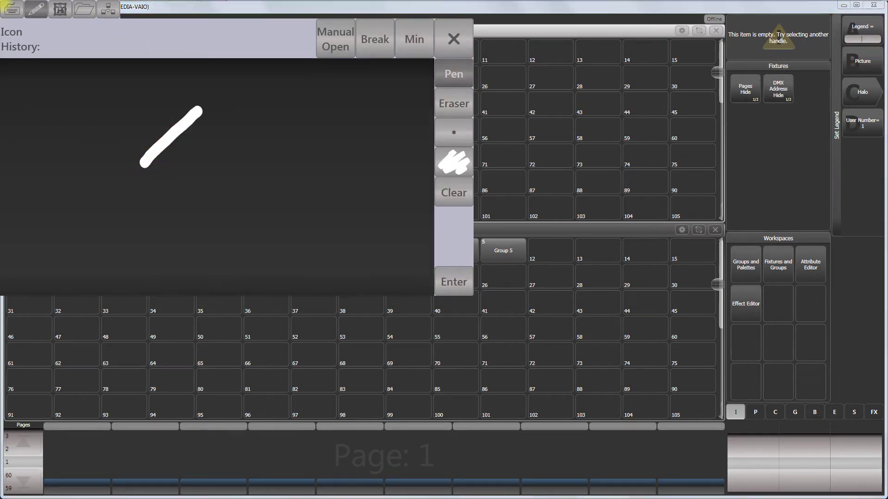
pyautogui.moveTo(196, 162); pyautogui.dragTo(191, 232)
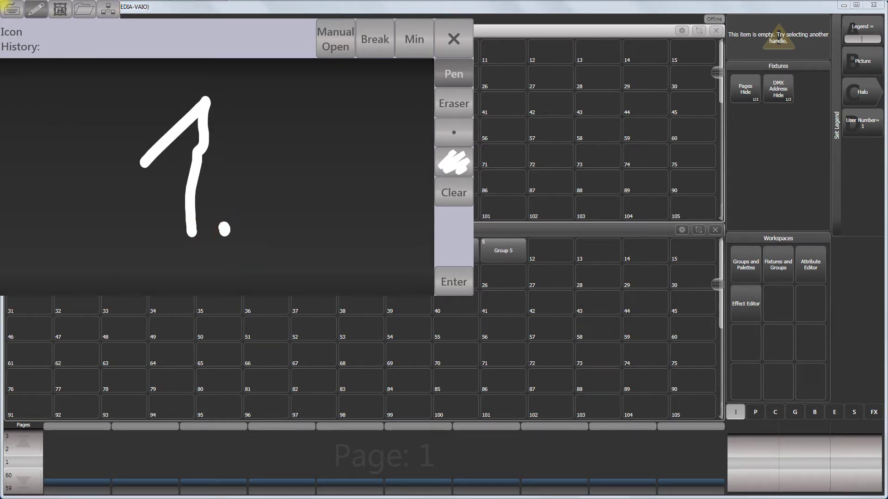
pyautogui.click(459, 279)
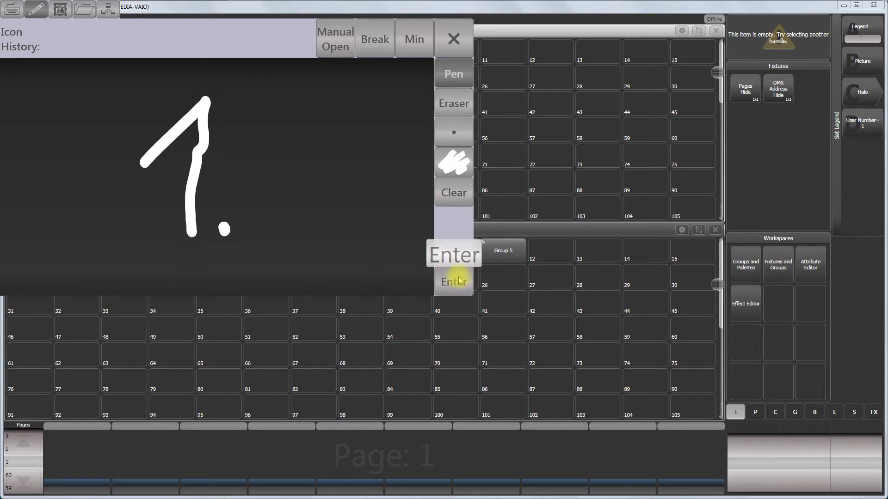
pyautogui.click(863, 88)
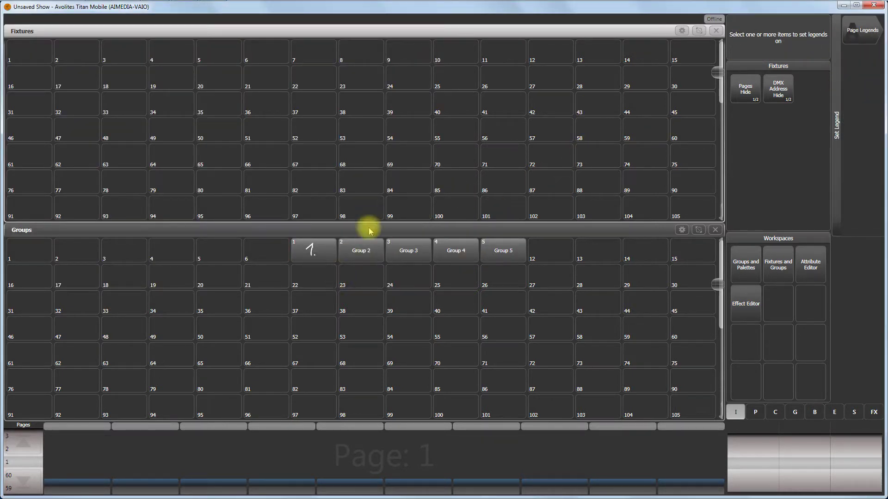
# Step: Select Group 2 for a picture legend, glancing at the ready-made icon library first
pyautogui.click(365, 252)
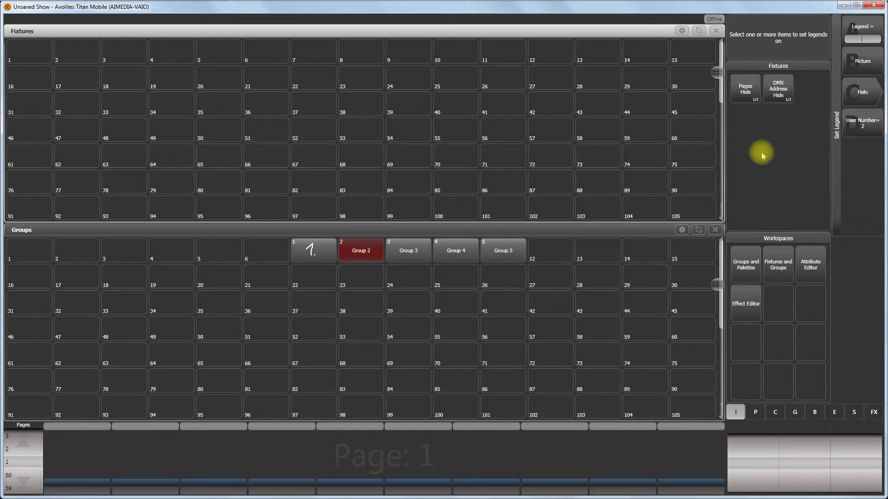
pyautogui.click(863, 59)
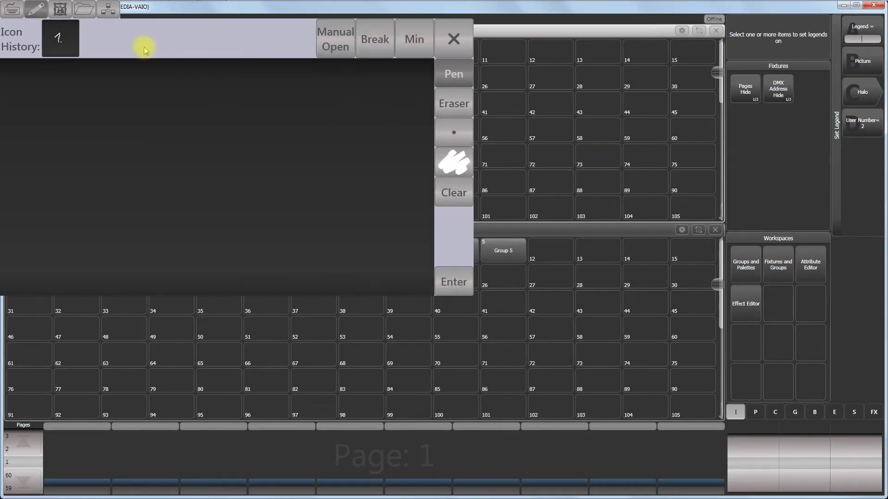
pyautogui.click(61, 7)
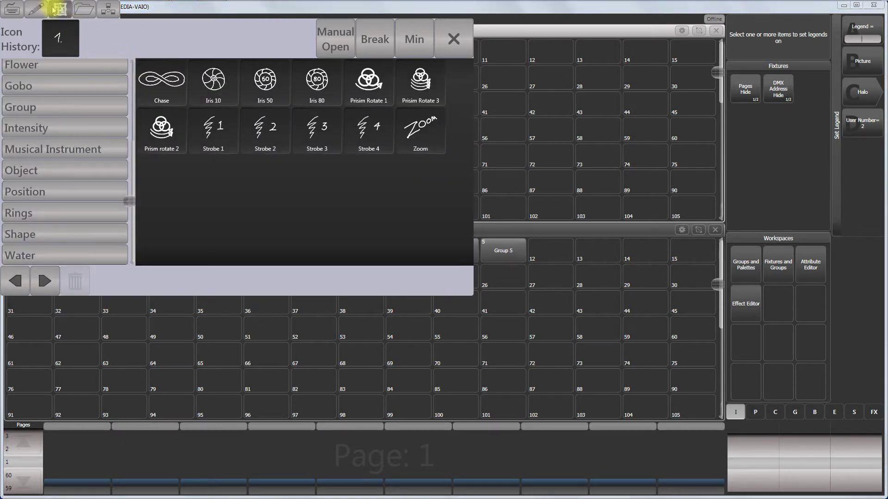
pyautogui.click(40, 9)
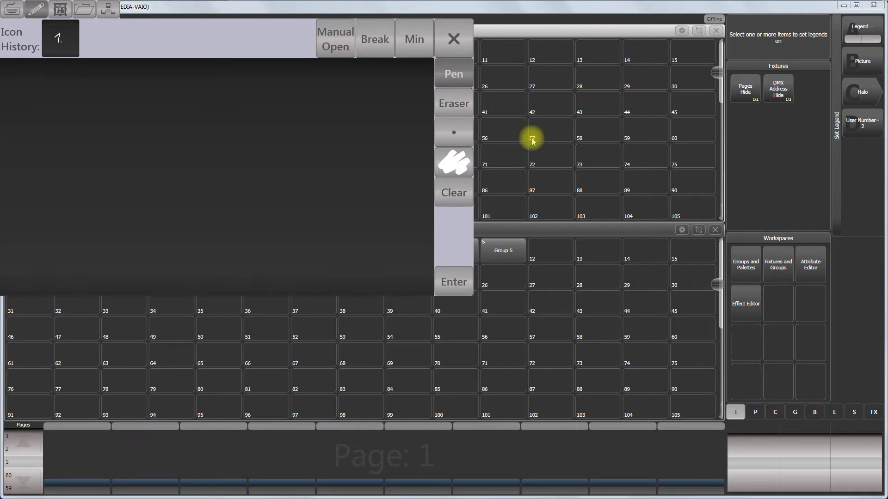
# Step: Draw a thick yellow '2.' with a larger pen and apply it to Group 2
pyautogui.click(461, 169)
pyautogui.click(503, 193)
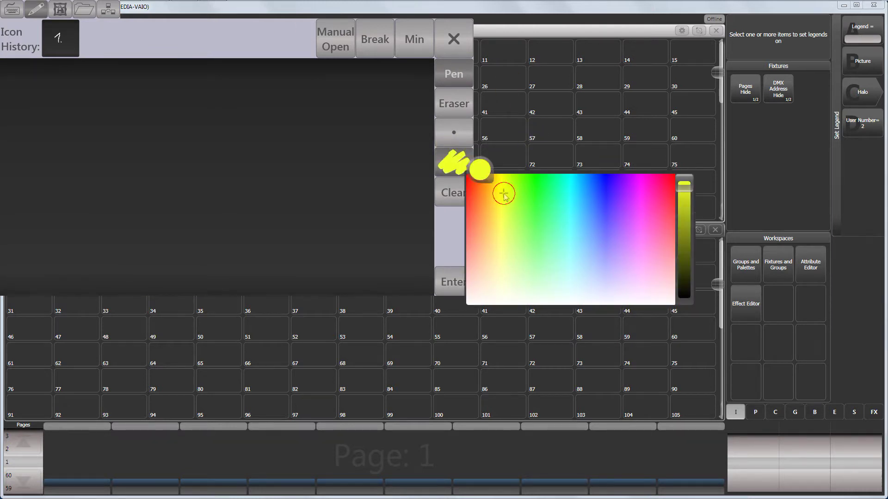
pyautogui.click(455, 131)
pyautogui.click(514, 157)
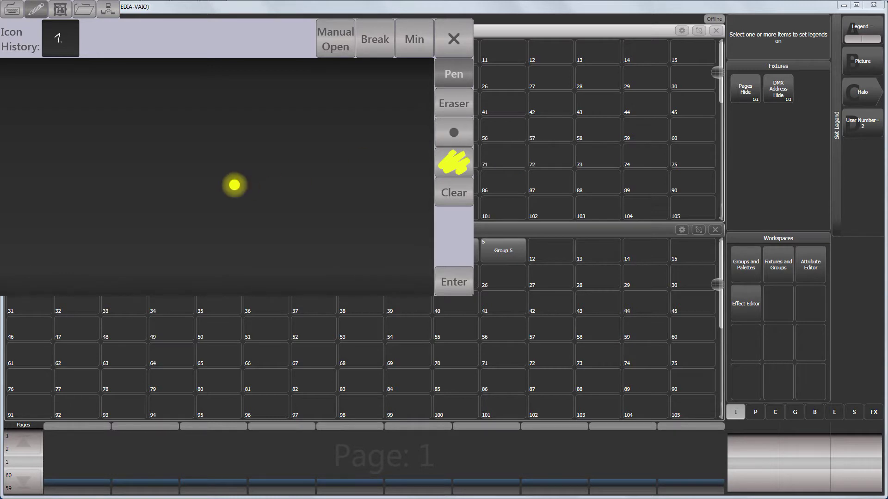
pyautogui.moveTo(123, 138)
pyautogui.mouseDown()
pyautogui.moveTo(252, 95)
pyautogui.moveTo(191, 225)
pyautogui.moveTo(127, 235)
pyautogui.moveTo(221, 249)
pyautogui.moveTo(268, 238)
pyautogui.mouseUp()
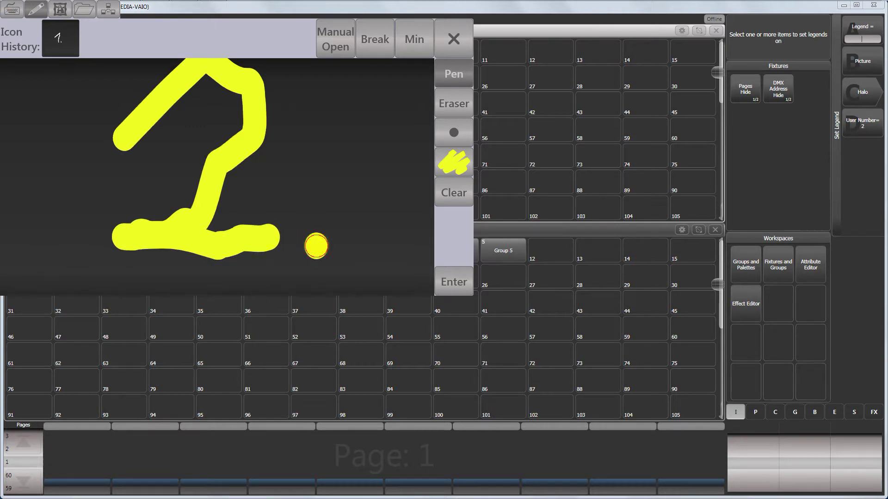
pyautogui.click(453, 281)
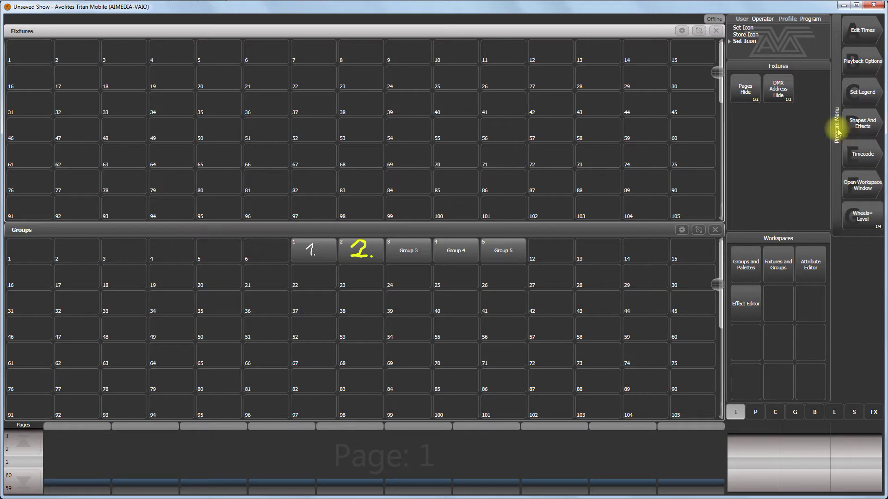
# Step: Draw three light-blue vertical strokes 'III' and apply them as Group 3's picture legend
pyautogui.click(863, 91)
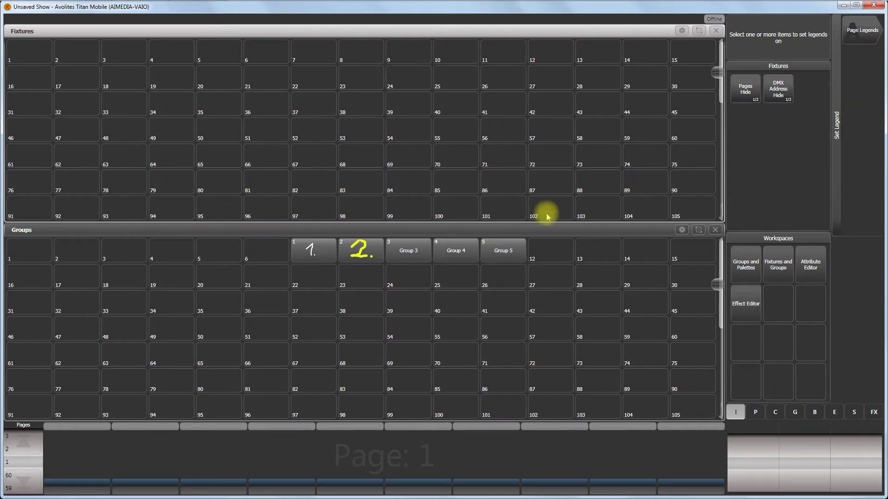
pyautogui.click(408, 246)
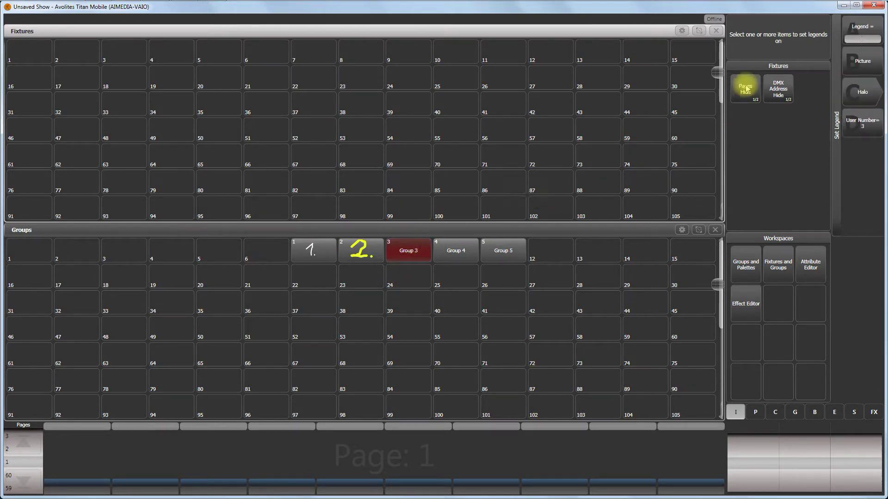
pyautogui.click(862, 60)
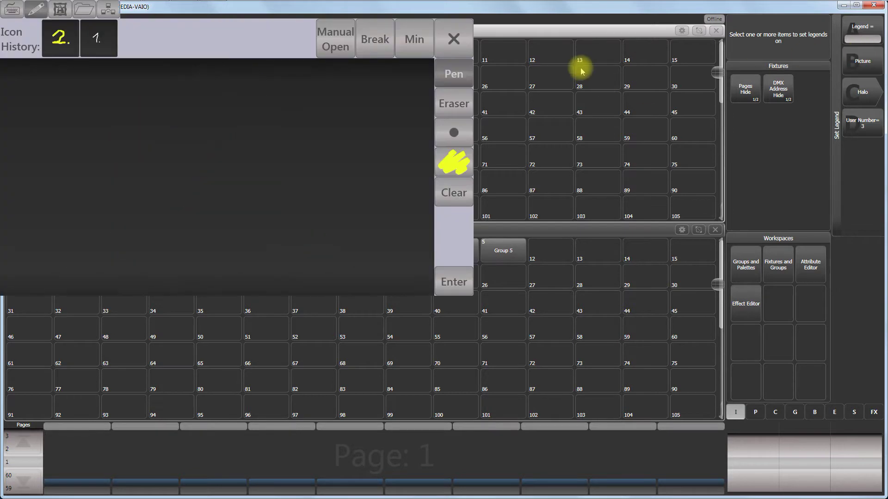
pyautogui.click(446, 153)
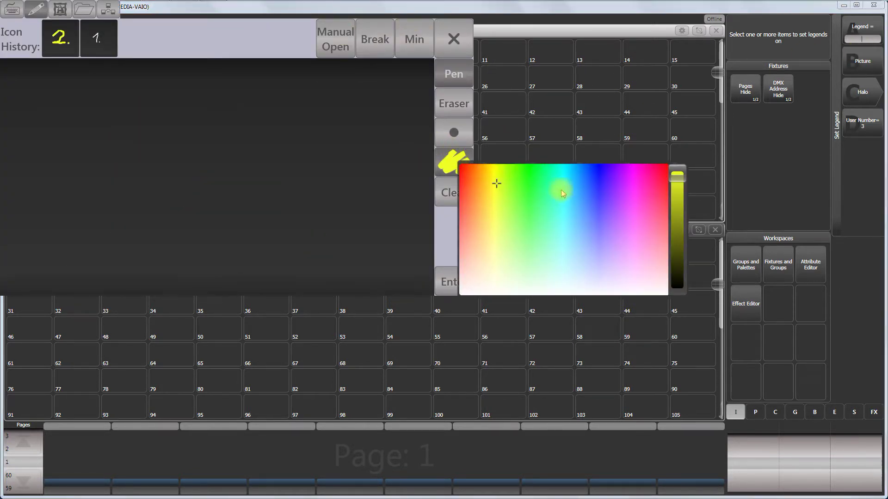
pyautogui.click(574, 170)
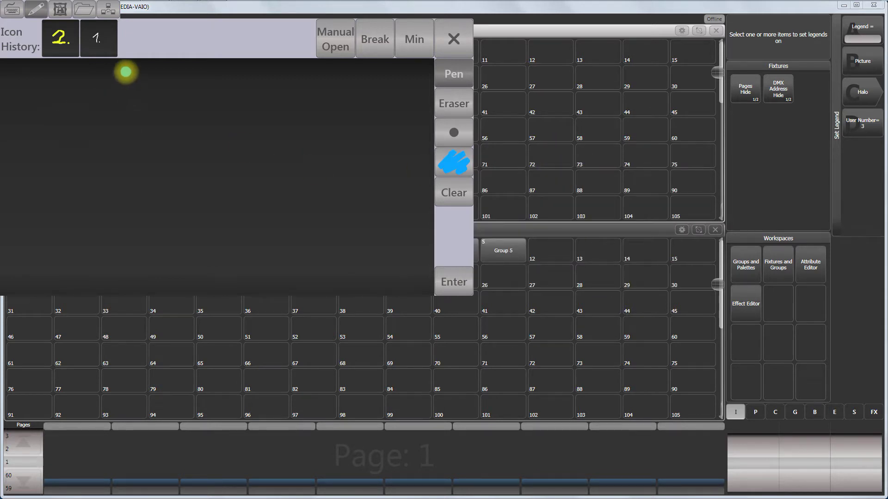
pyautogui.moveTo(125, 65); pyautogui.dragTo(128, 235)
pyautogui.moveTo(184, 73); pyautogui.dragTo(181, 224)
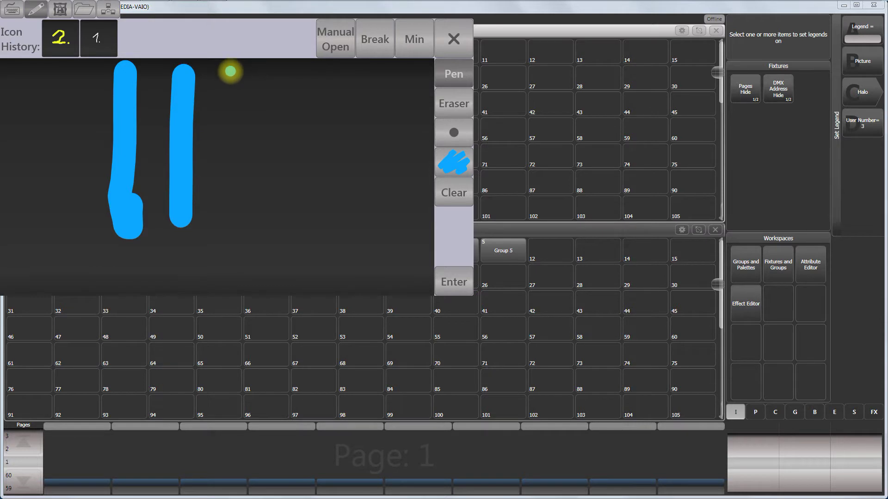
pyautogui.moveTo(235, 64); pyautogui.dragTo(236, 200)
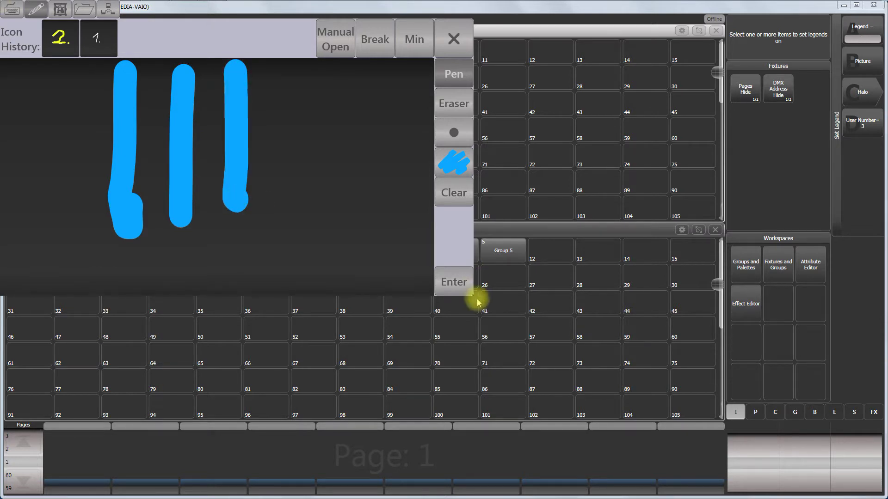
pyautogui.click(456, 282)
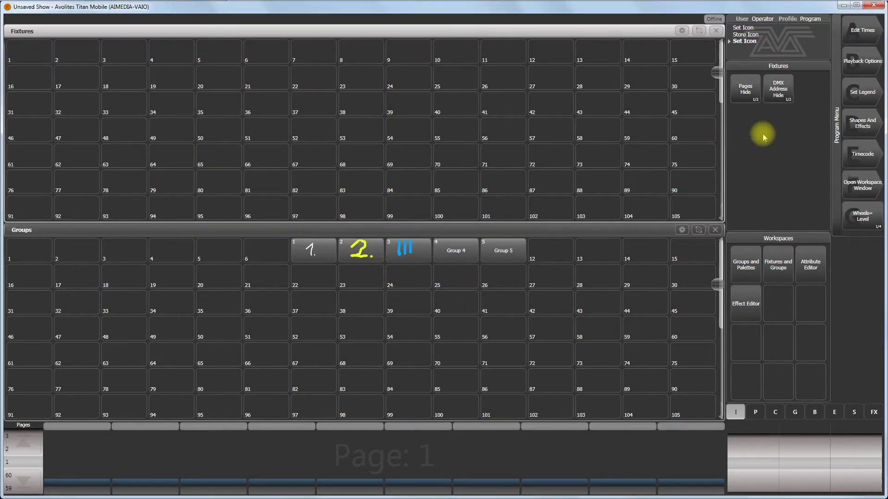
# Step: Select Group 4 for a picture legend and draw a red '4' on the pad
pyautogui.click(865, 88)
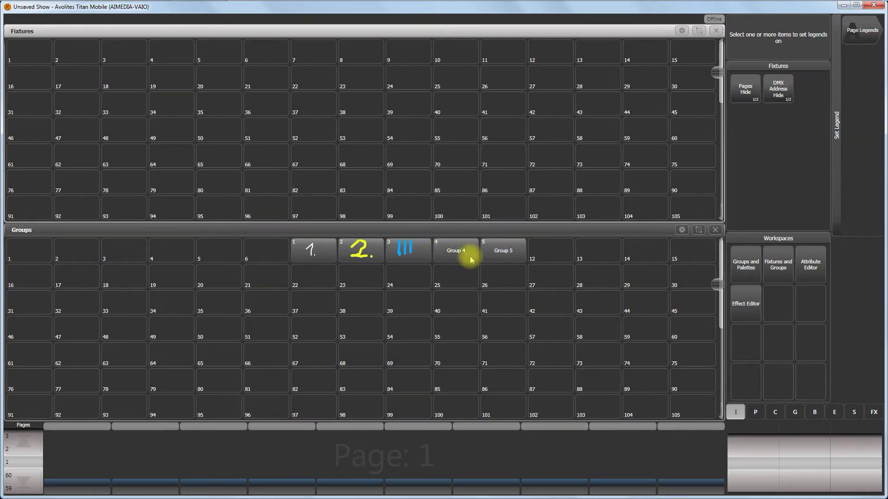
pyautogui.click(457, 253)
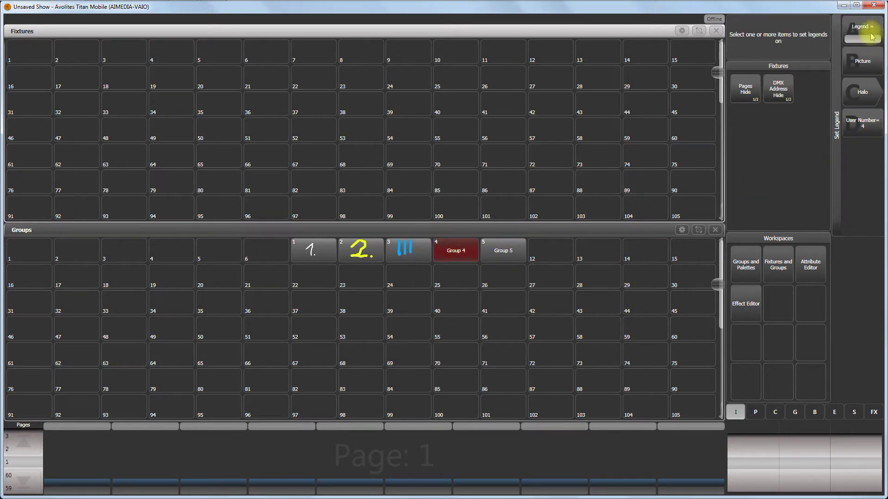
pyautogui.click(862, 62)
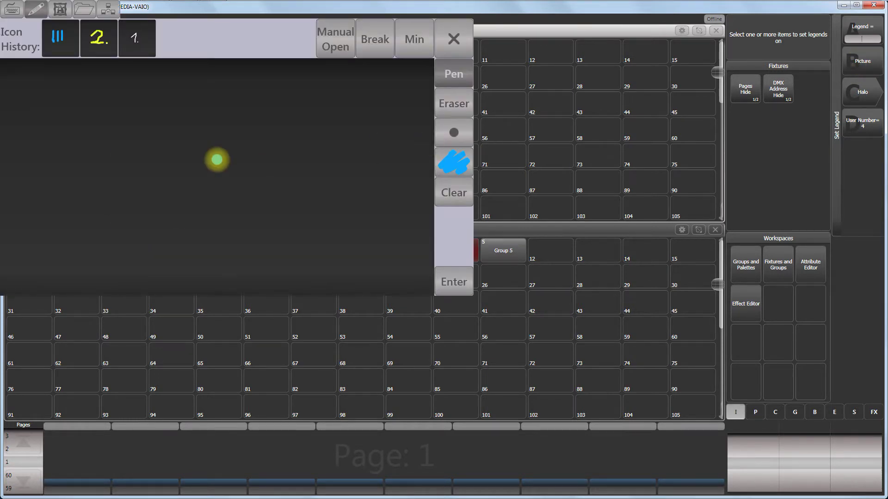
pyautogui.click(451, 158)
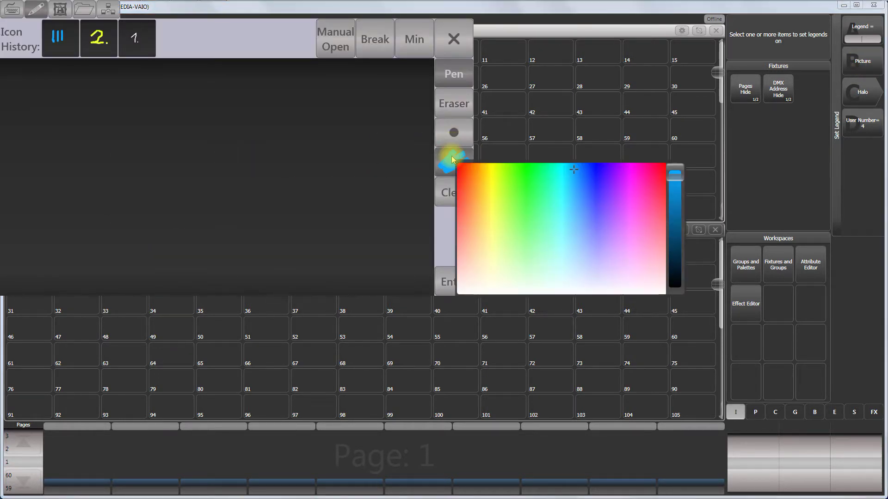
pyautogui.click(662, 166)
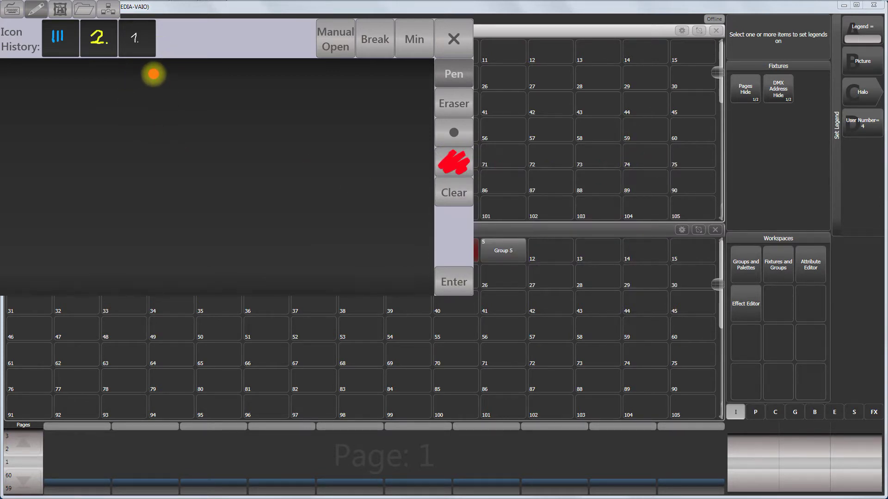
pyautogui.moveTo(157, 71)
pyautogui.mouseDown()
pyautogui.moveTo(104, 155)
pyautogui.moveTo(169, 187)
pyautogui.moveTo(206, 185)
pyautogui.mouseUp()
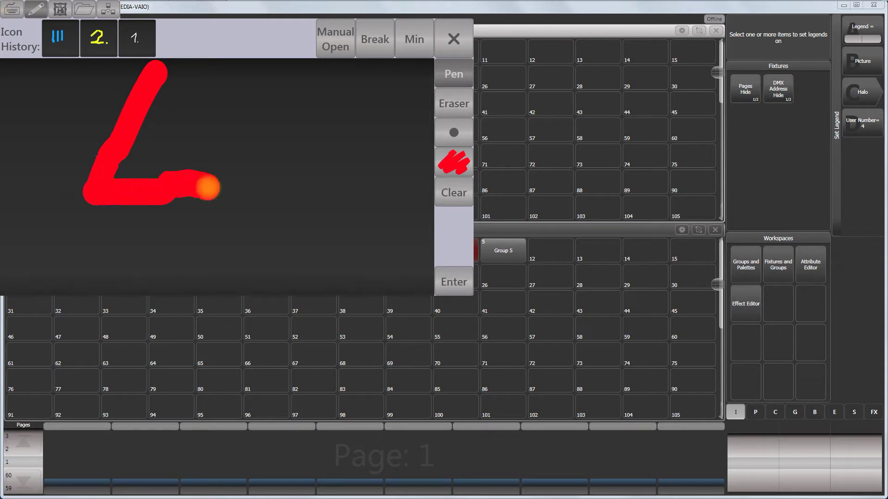
pyautogui.moveTo(175, 135)
pyautogui.mouseDown()
pyautogui.moveTo(178, 213)
pyautogui.moveTo(120, 296)
pyautogui.mouseUp()
pyautogui.moveTo(41, 296); pyautogui.dragTo(4, 199)
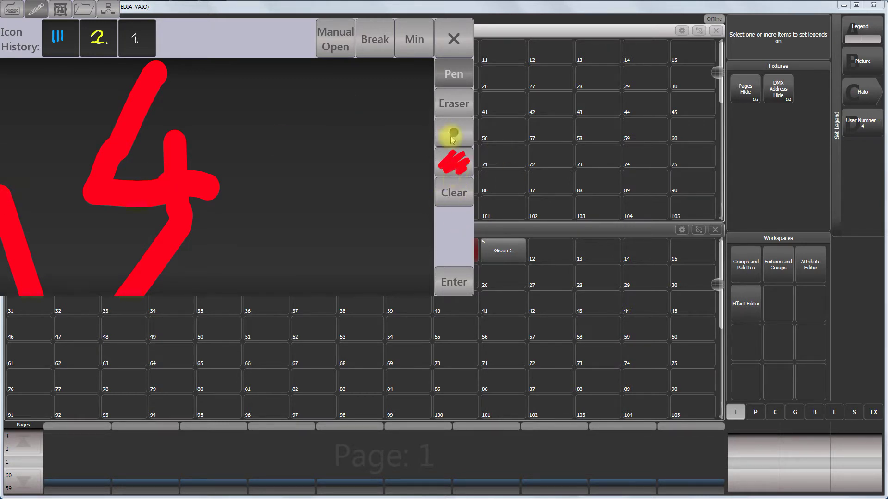
# Step: Erase the stray red strokes and apply the '4' as Group 4's legend
pyautogui.click(454, 102)
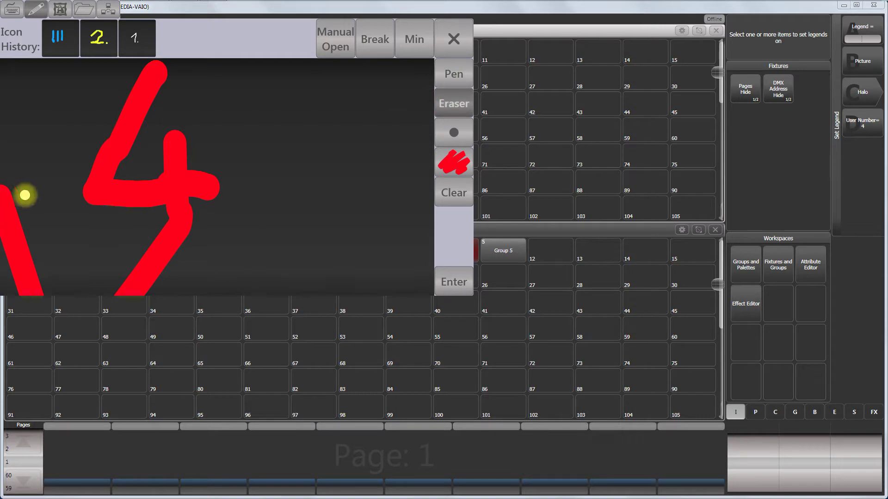
pyautogui.moveTo(177, 42); pyautogui.dragTo(274, 30)
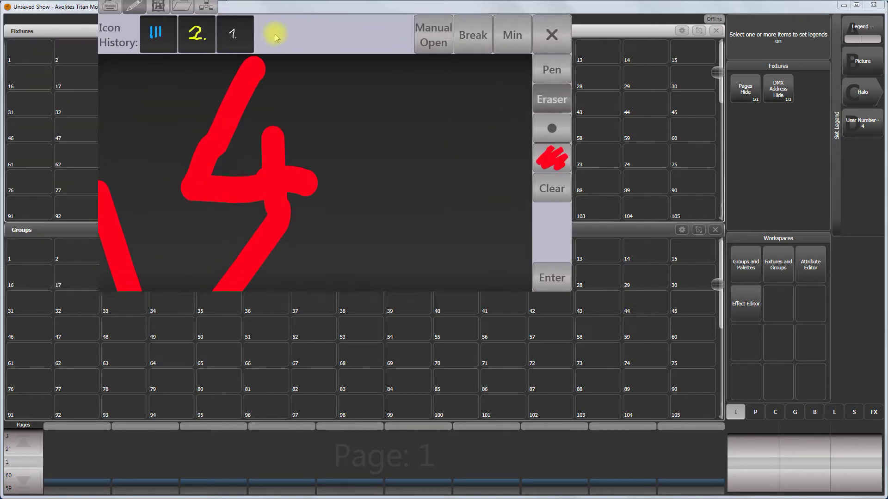
pyautogui.moveTo(104, 180); pyautogui.dragTo(113, 298)
pyautogui.moveTo(209, 289)
pyautogui.mouseDown()
pyautogui.moveTo(276, 272)
pyautogui.moveTo(232, 287)
pyautogui.mouseUp()
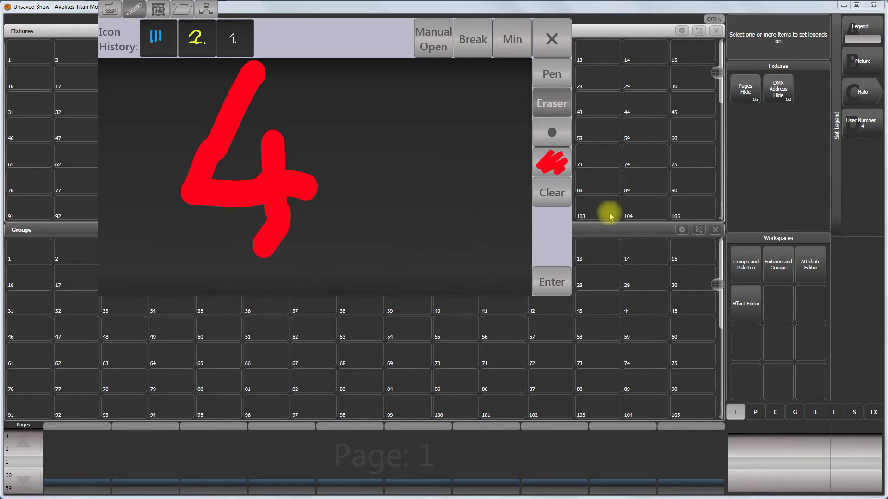
pyautogui.click(546, 282)
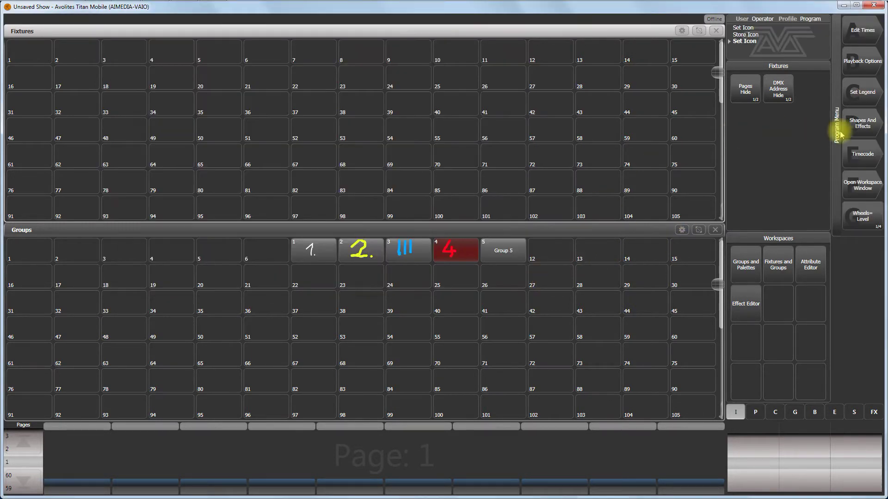
# Step: Draw a green 'V' plus dot and apply it as Group 5's picture legend
pyautogui.click(863, 90)
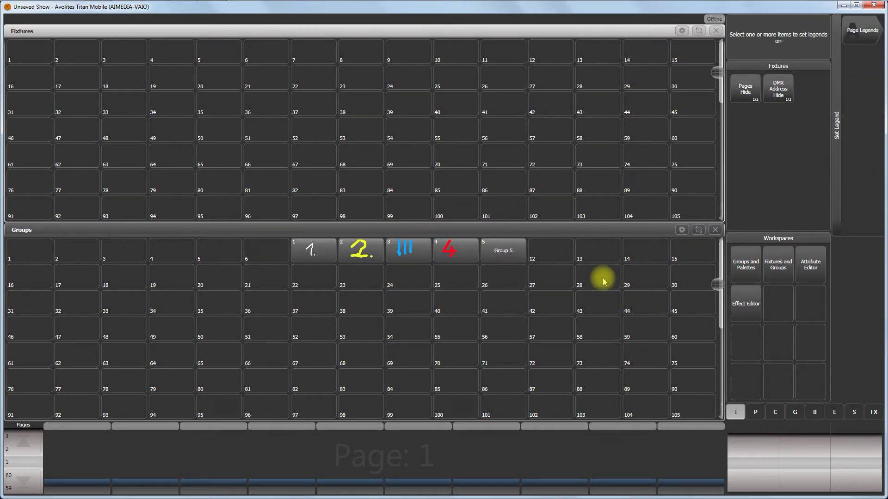
pyautogui.click(508, 251)
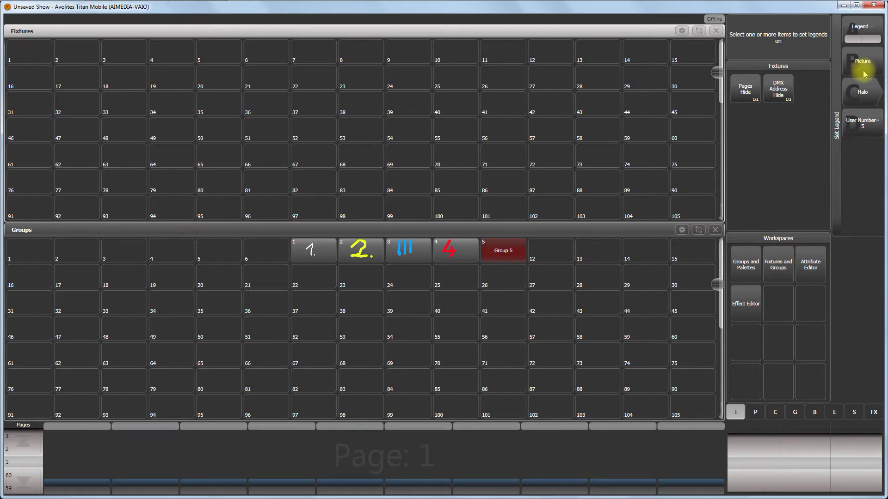
pyautogui.click(862, 32)
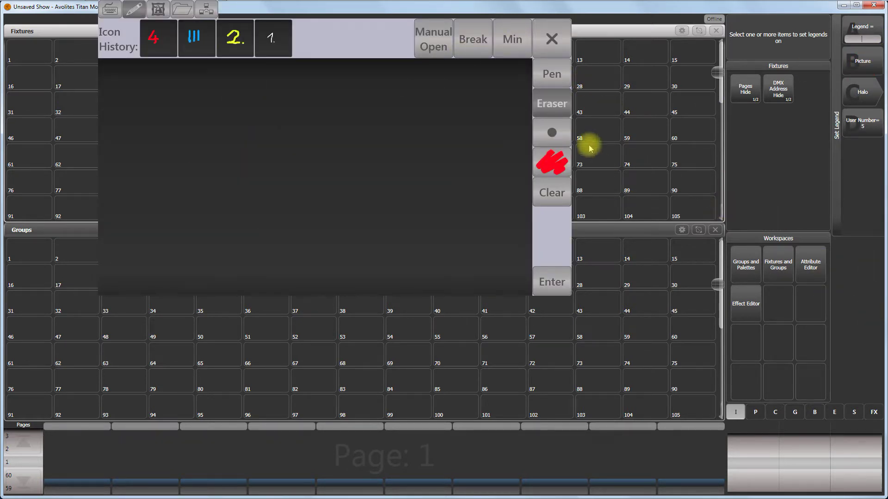
pyautogui.click(555, 158)
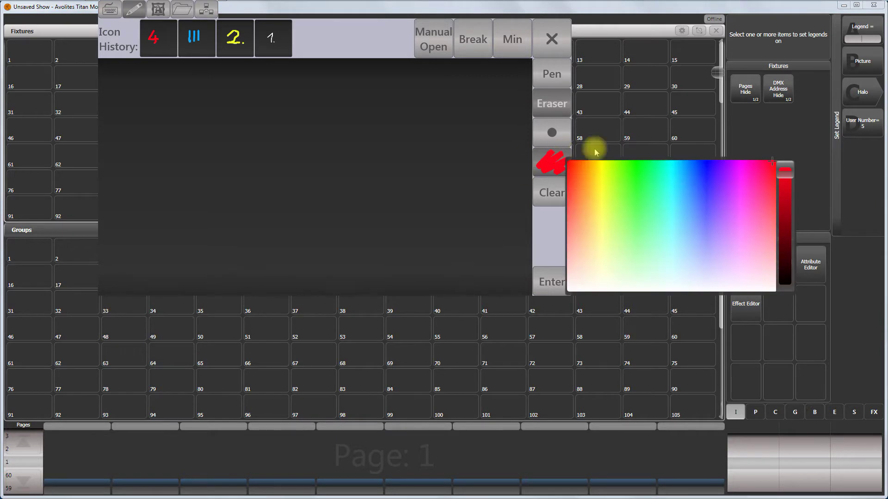
pyautogui.click(639, 182)
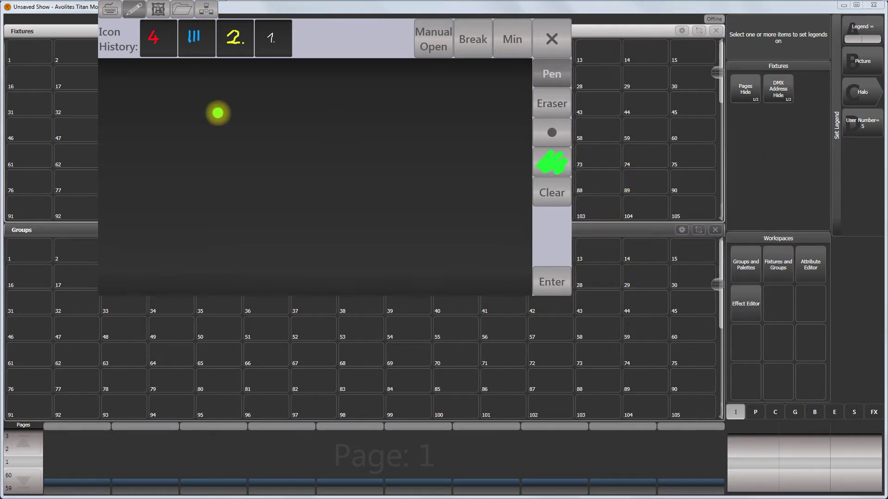
pyautogui.moveTo(213, 93)
pyautogui.mouseDown()
pyautogui.moveTo(273, 190)
pyautogui.moveTo(292, 250)
pyautogui.moveTo(334, 190)
pyautogui.moveTo(352, 85)
pyautogui.mouseUp()
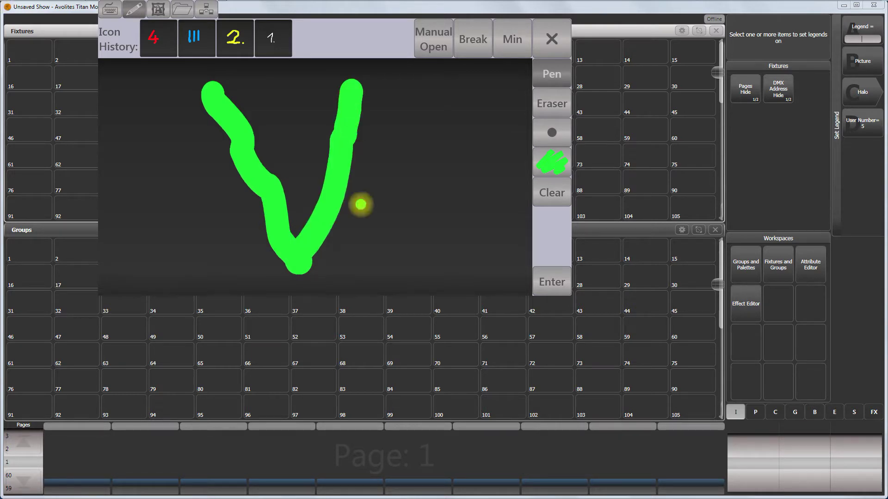
pyautogui.click(361, 256)
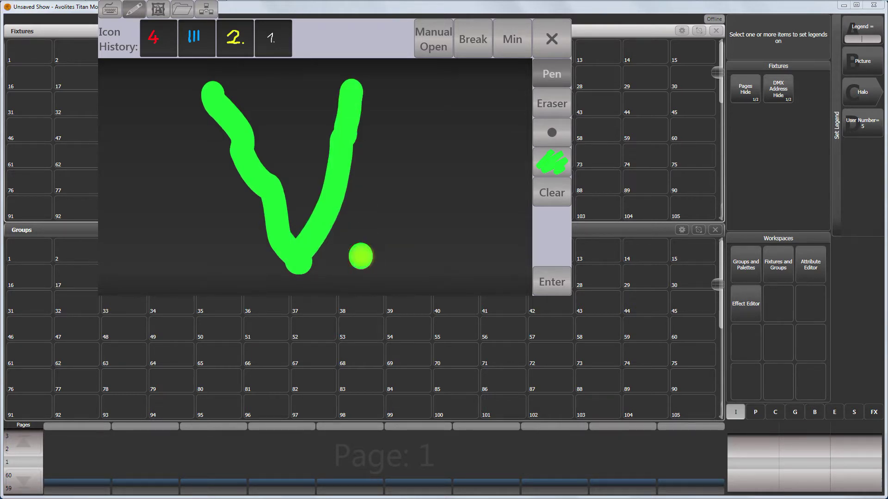
pyautogui.click(556, 280)
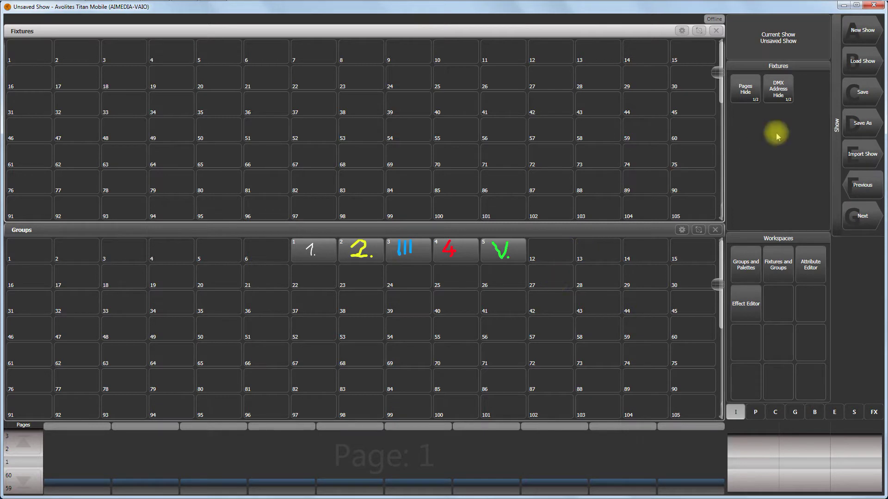
# Step: Save the show as 'Legends' to the Internal HardDrive
pyautogui.click(863, 125)
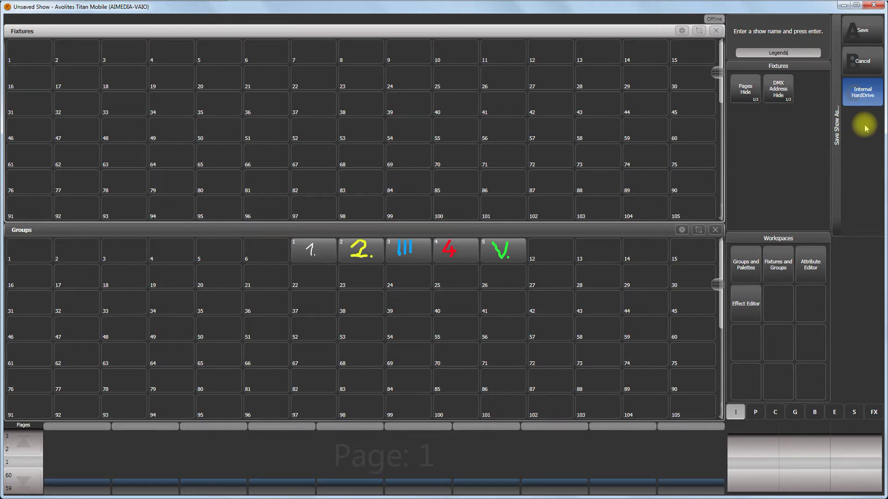
pyautogui.press('Return')
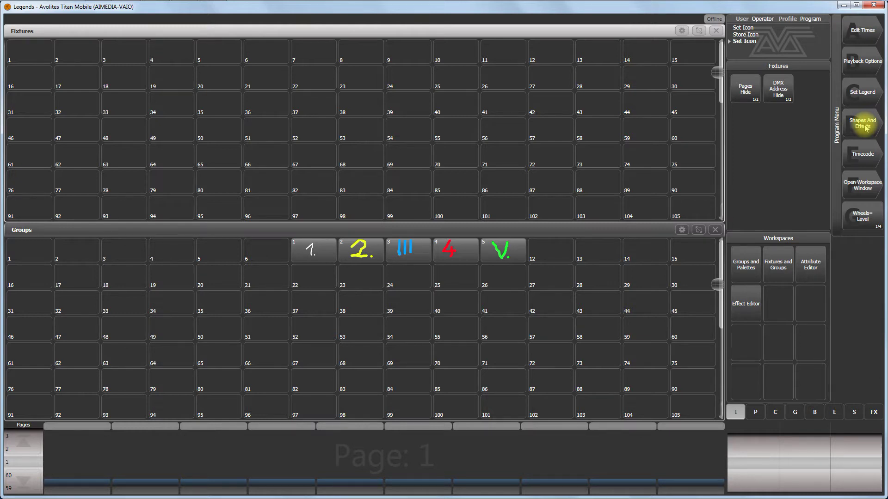
# Step: Create a new empty show, then close Titan Mobile and confirm the shutdown
pyautogui.hotkey('ctrl', 'd')
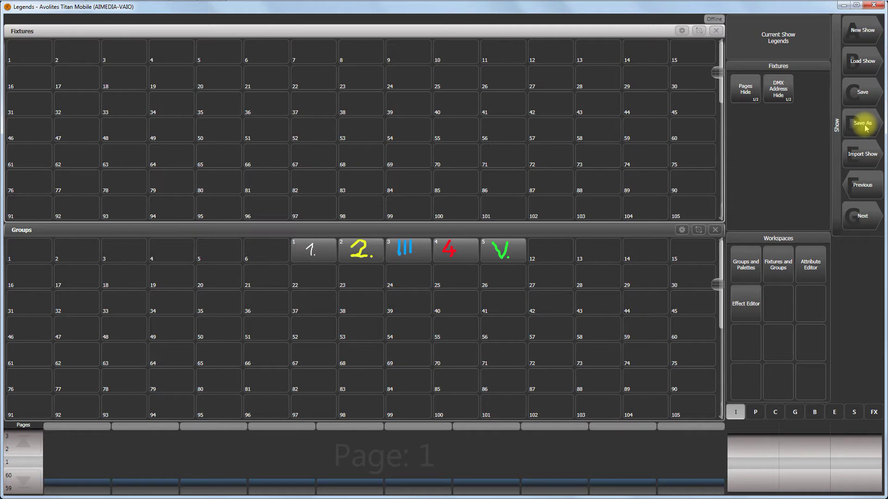
pyautogui.click(863, 124)
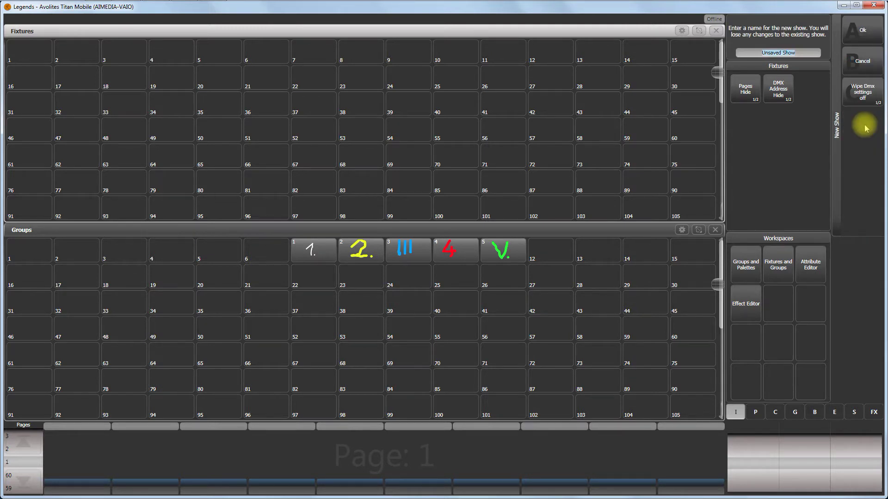
pyautogui.press('Return')
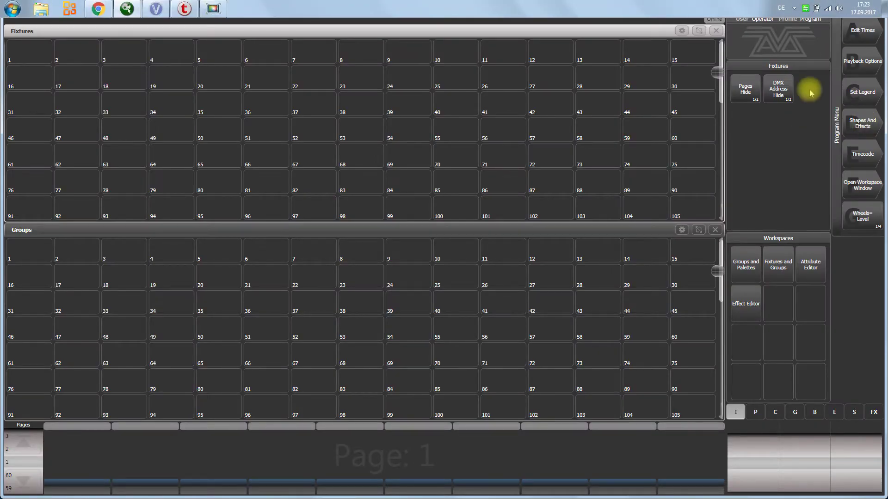
pyautogui.click(875, 5)
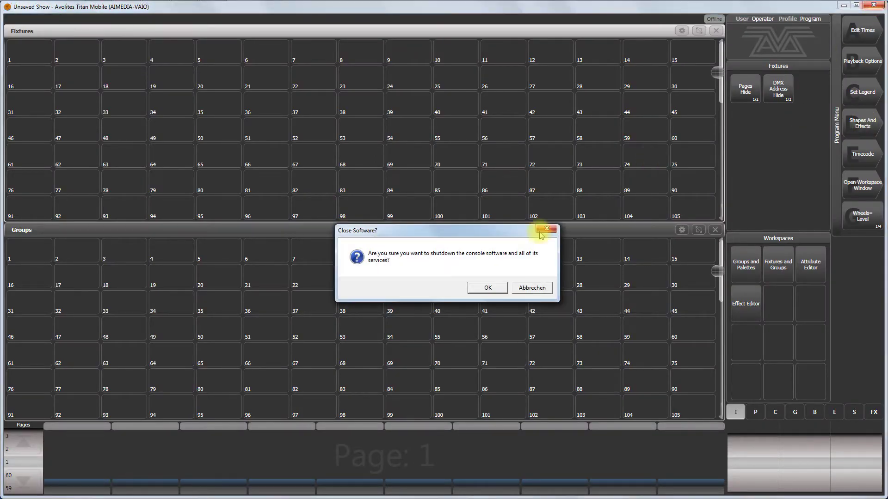
pyautogui.click(493, 289)
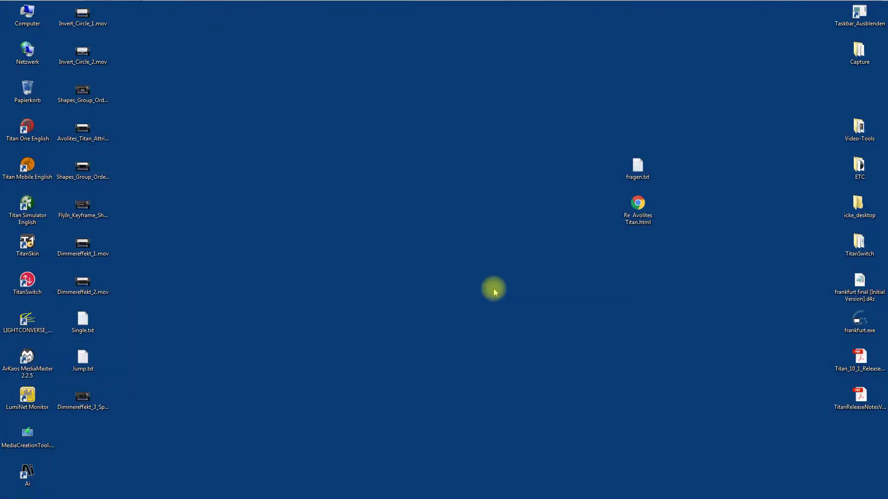
# Step: Browse Documents > Titan Show Files > Legends to find 'Legends [Initial Version].d4z'
pyautogui.press('super+e')
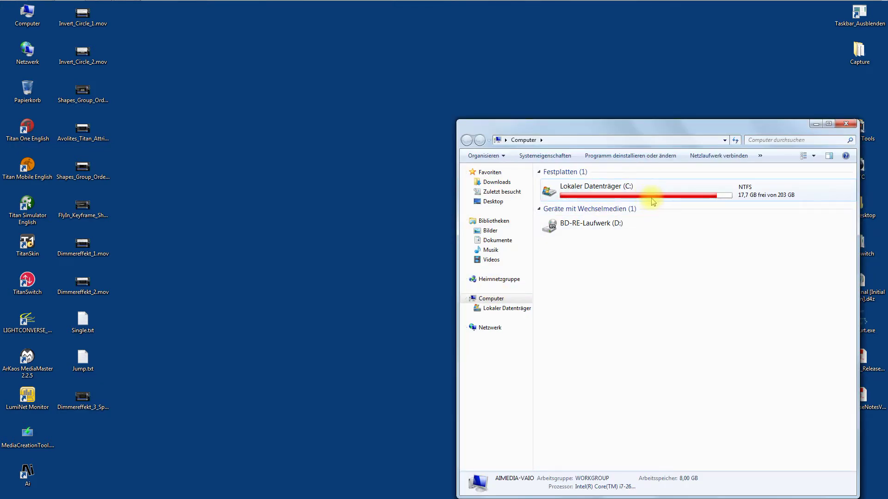
pyautogui.click(499, 240)
pyautogui.doubleClick(578, 209)
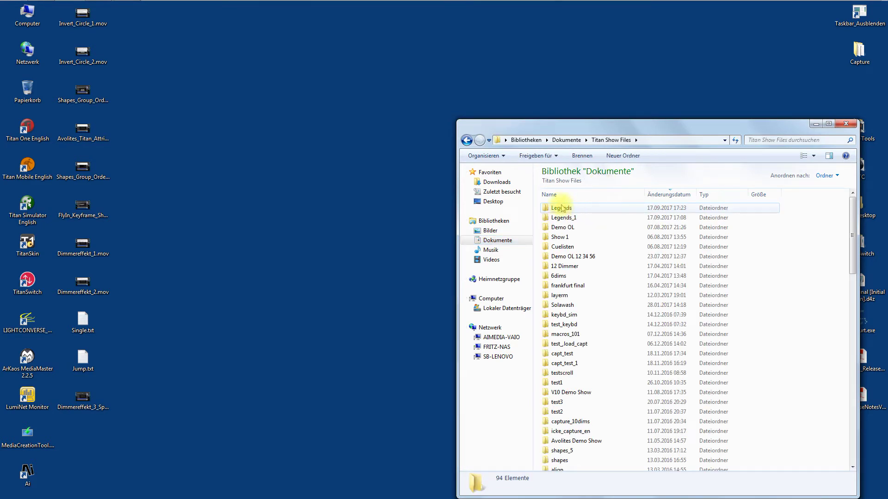
pyautogui.click(562, 209)
pyautogui.doubleClick(562, 209)
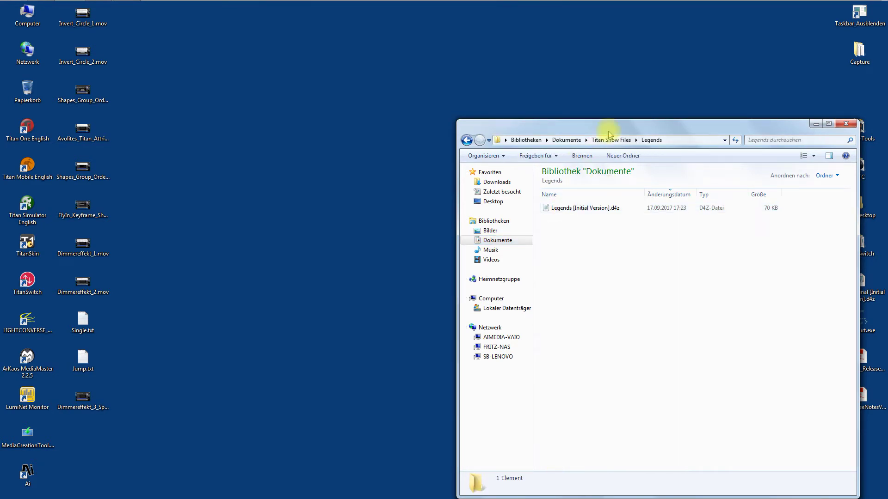